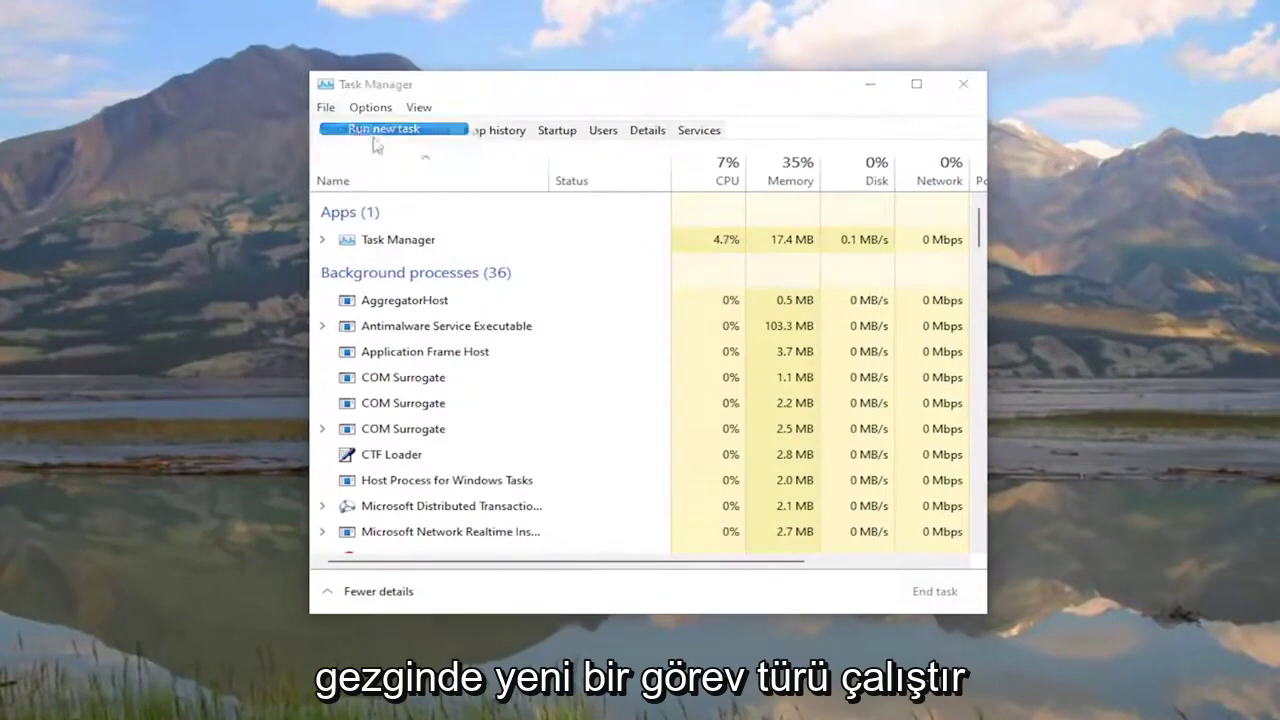
# Run a new task named explorer from Task Manager and minimise the File Explorer window it opens
pyautogui.click(371, 131)
pyautogui.write('explorer')
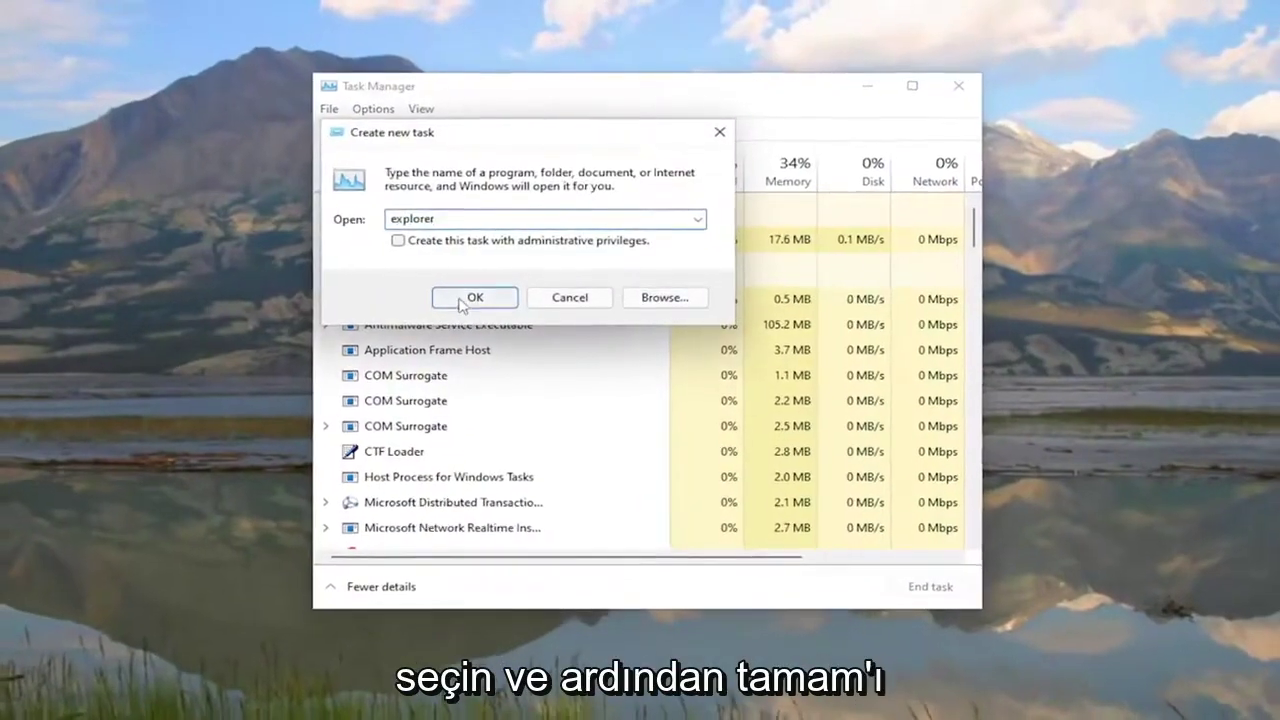
pyautogui.click(473, 298)
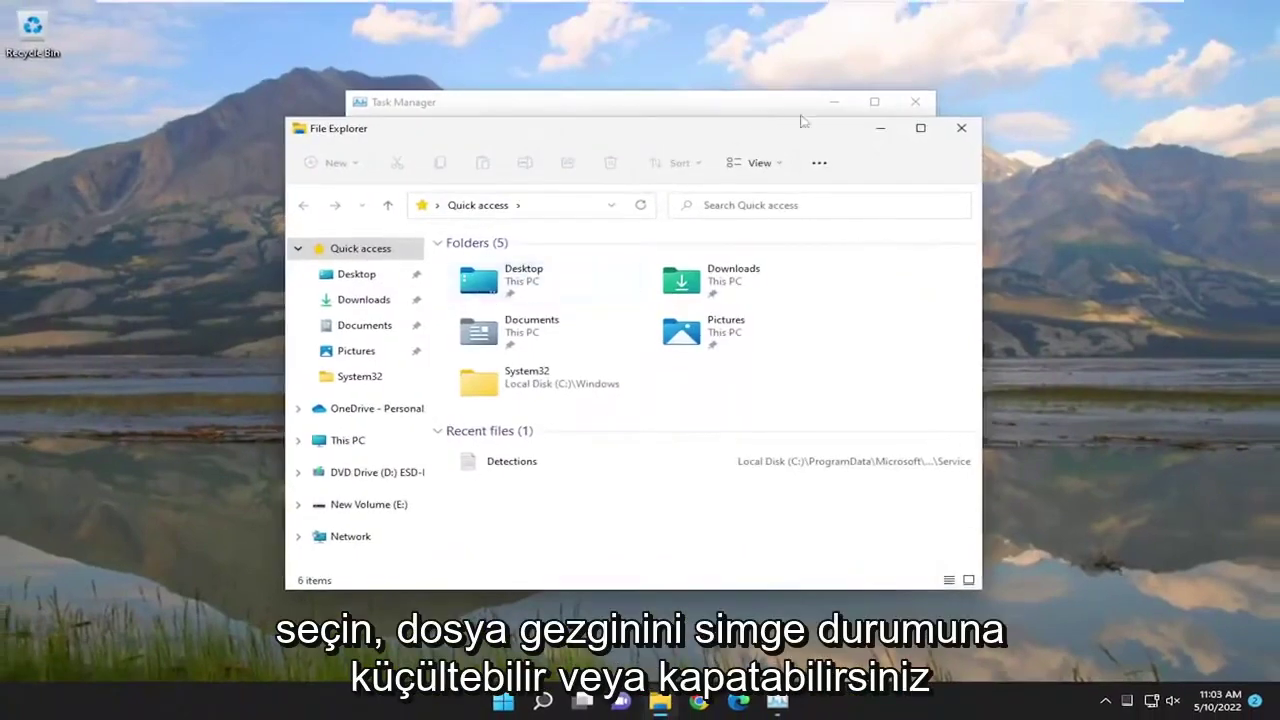
pyautogui.click(881, 128)
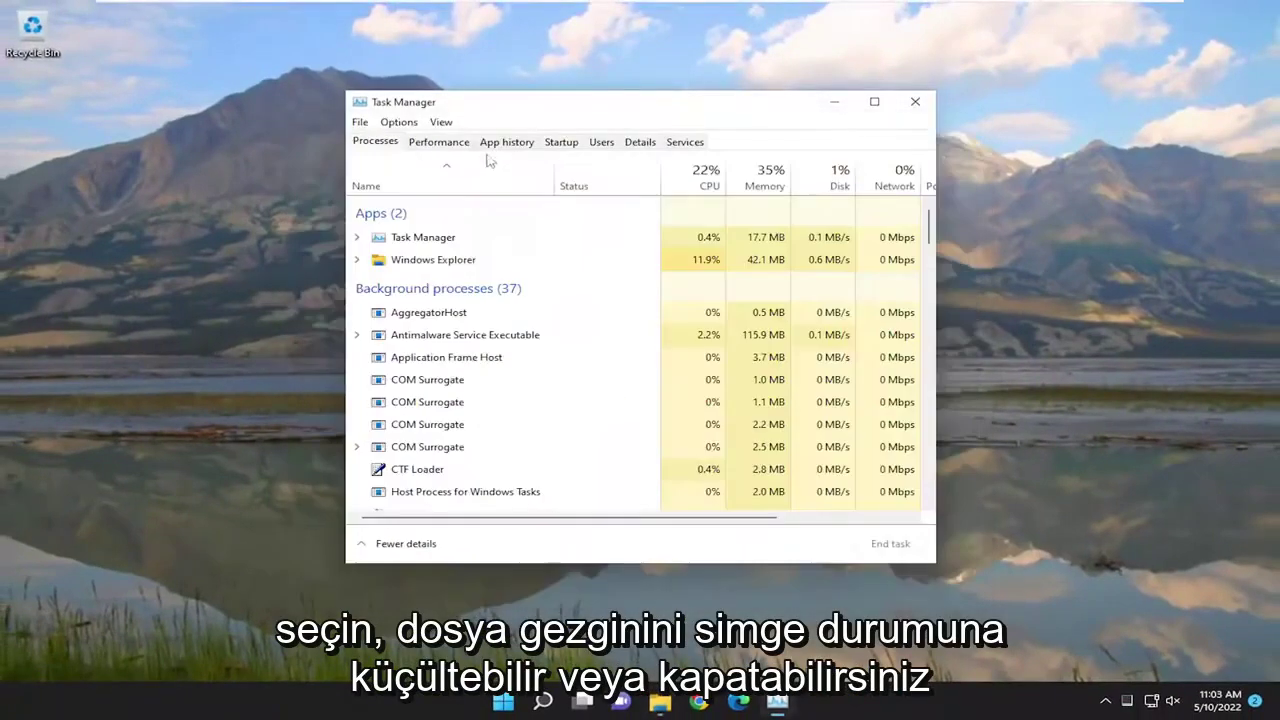
# Restart the Windows Explorer process and close Task Manager
pyautogui.rightClick(424, 265)
pyautogui.click(468, 292)
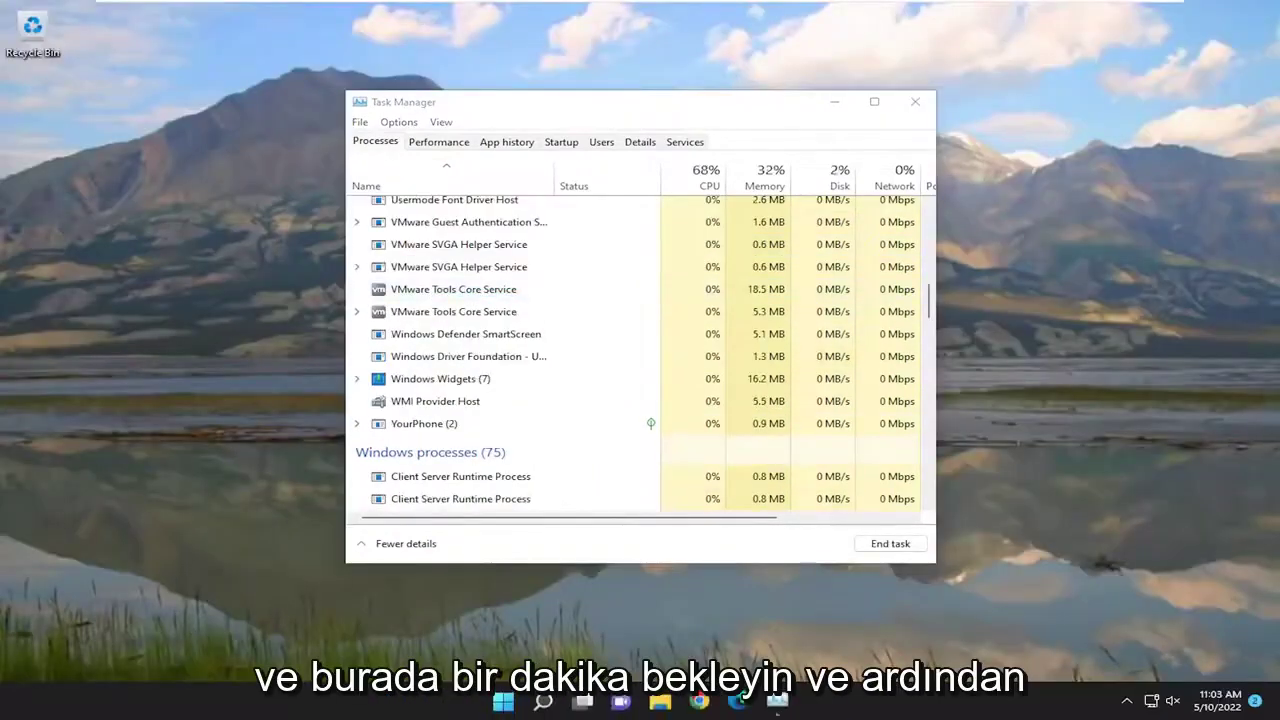
pyautogui.click(915, 101)
# Search Windows for file explorer options, open File Explorer Options and restore the General defaults
pyautogui.click(562, 700)
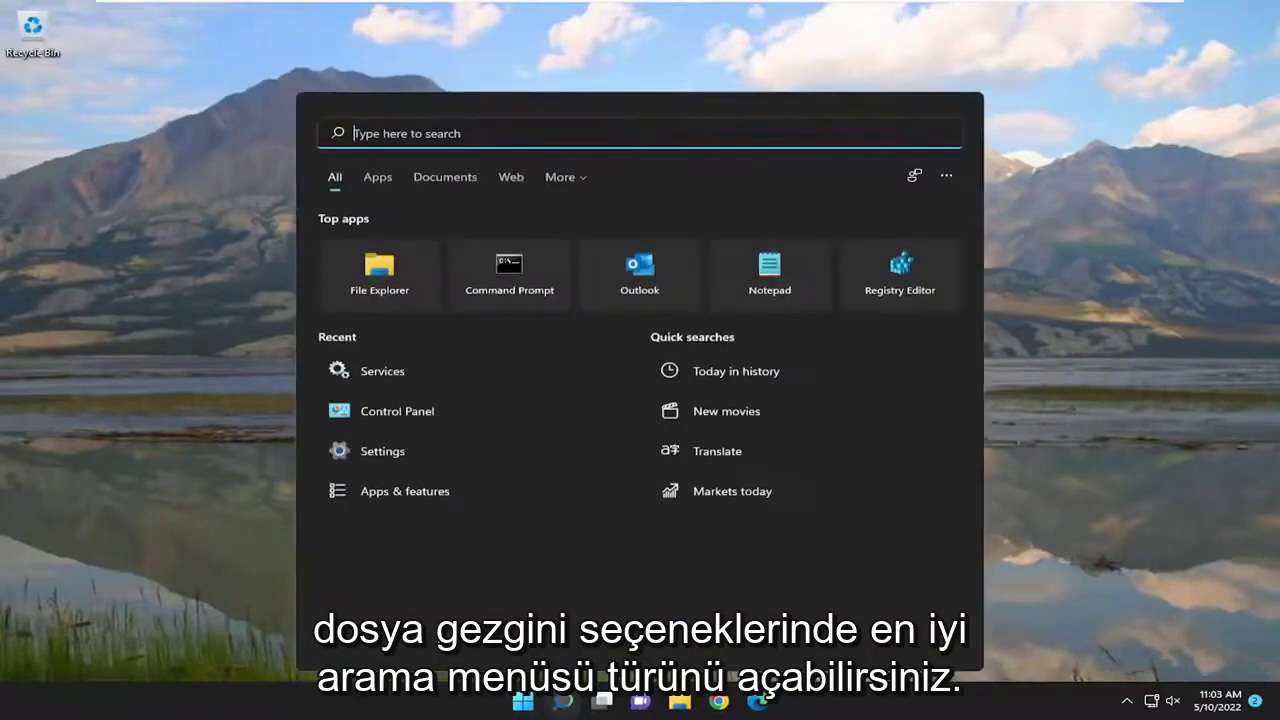
pyautogui.write('file explorer')
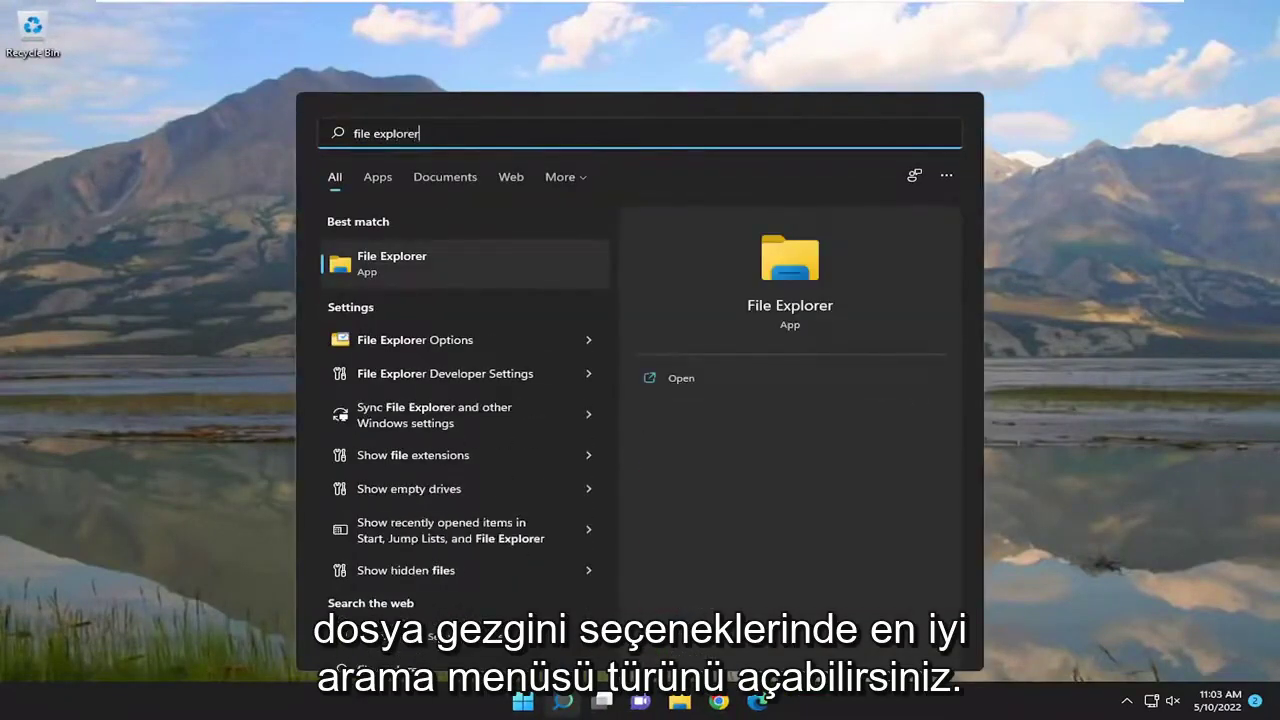
pyautogui.write(' options')
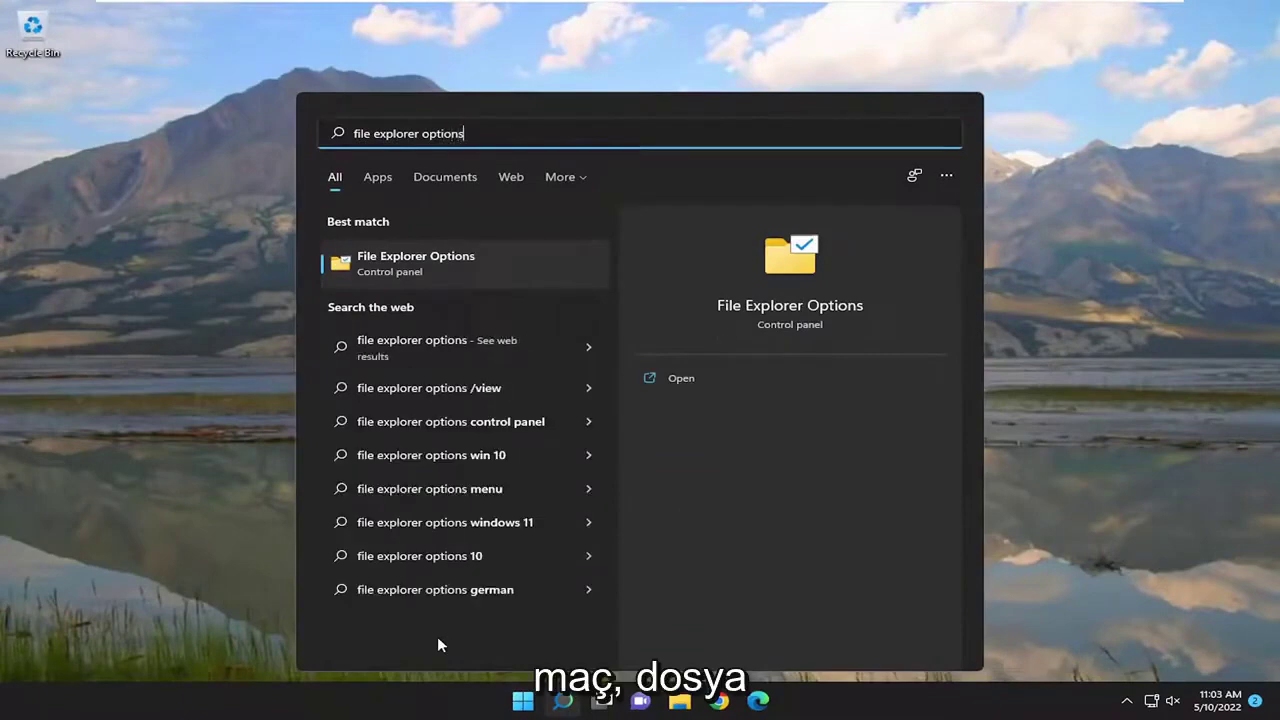
pyautogui.click(424, 266)
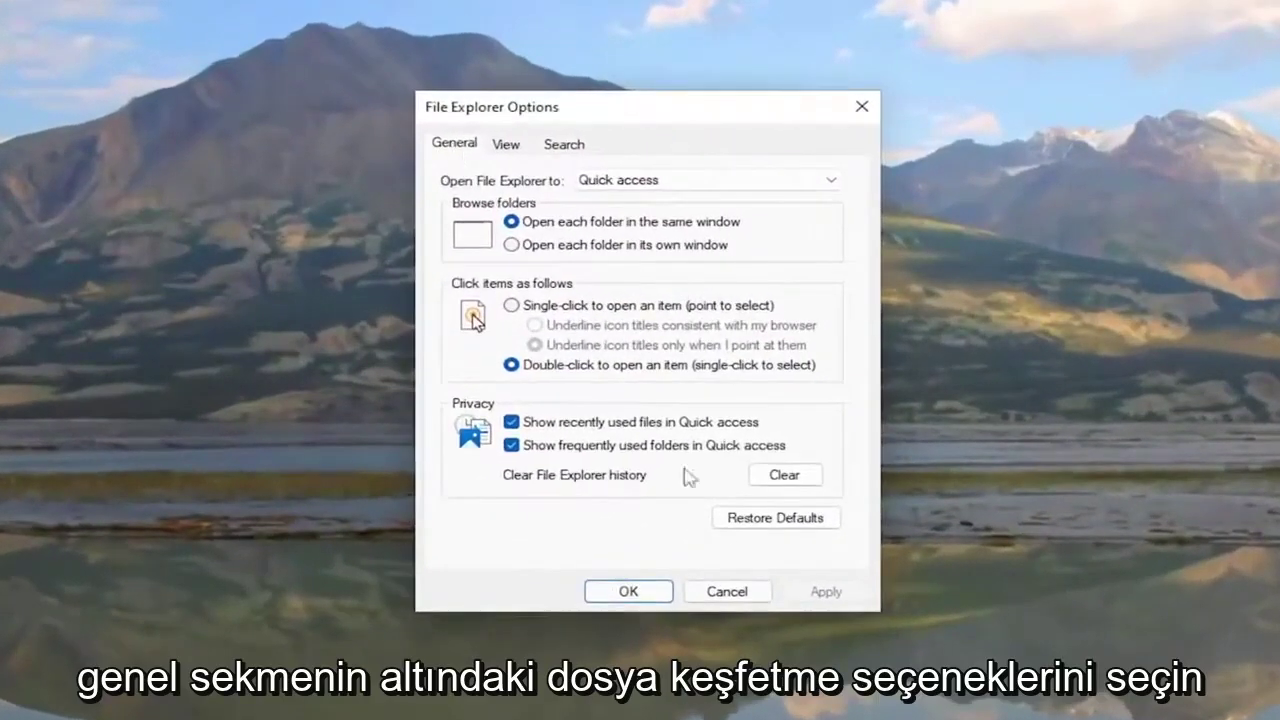
pyautogui.click(786, 526)
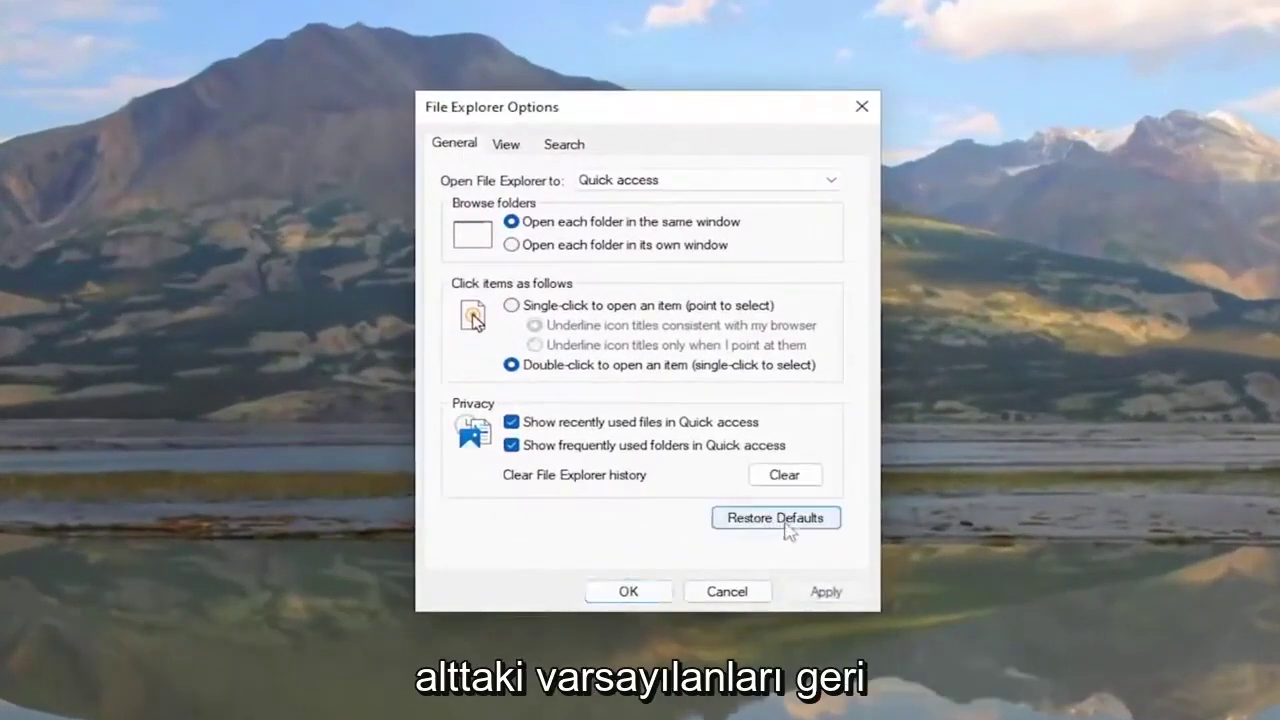
# Restore the default advanced View settings and reset all folders of this type to the default view
pyautogui.click(510, 146)
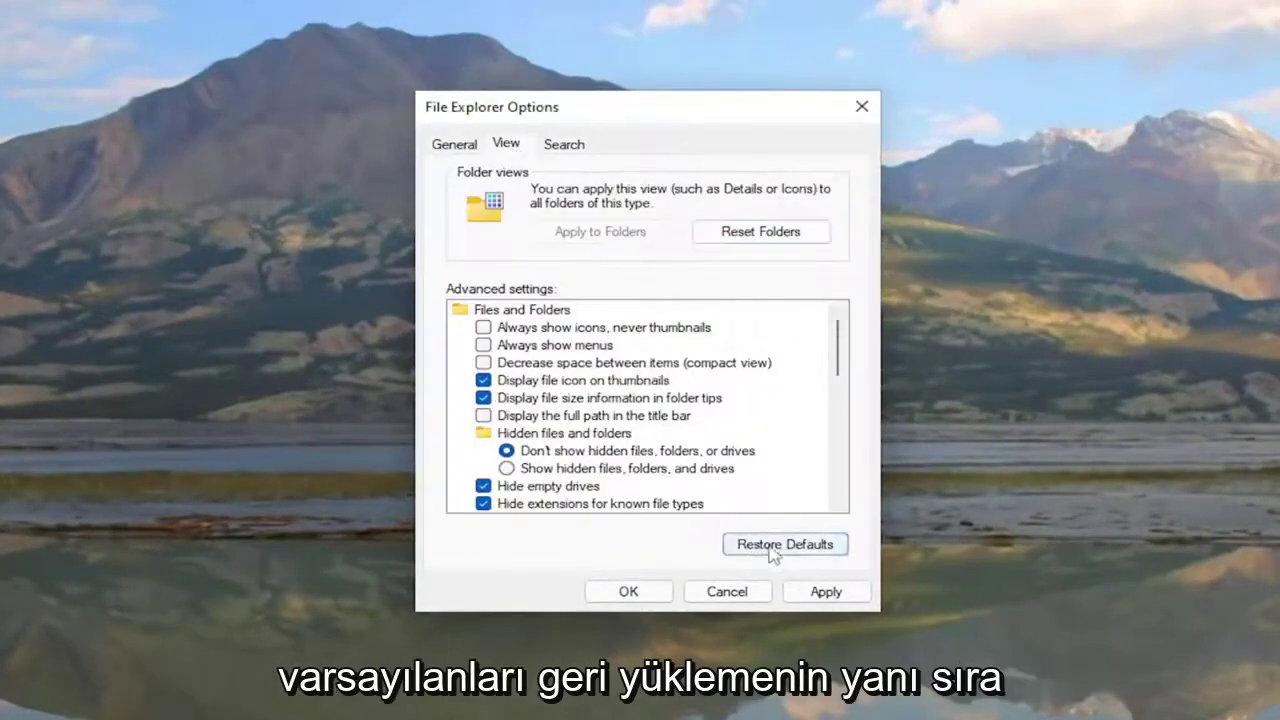
pyautogui.click(762, 238)
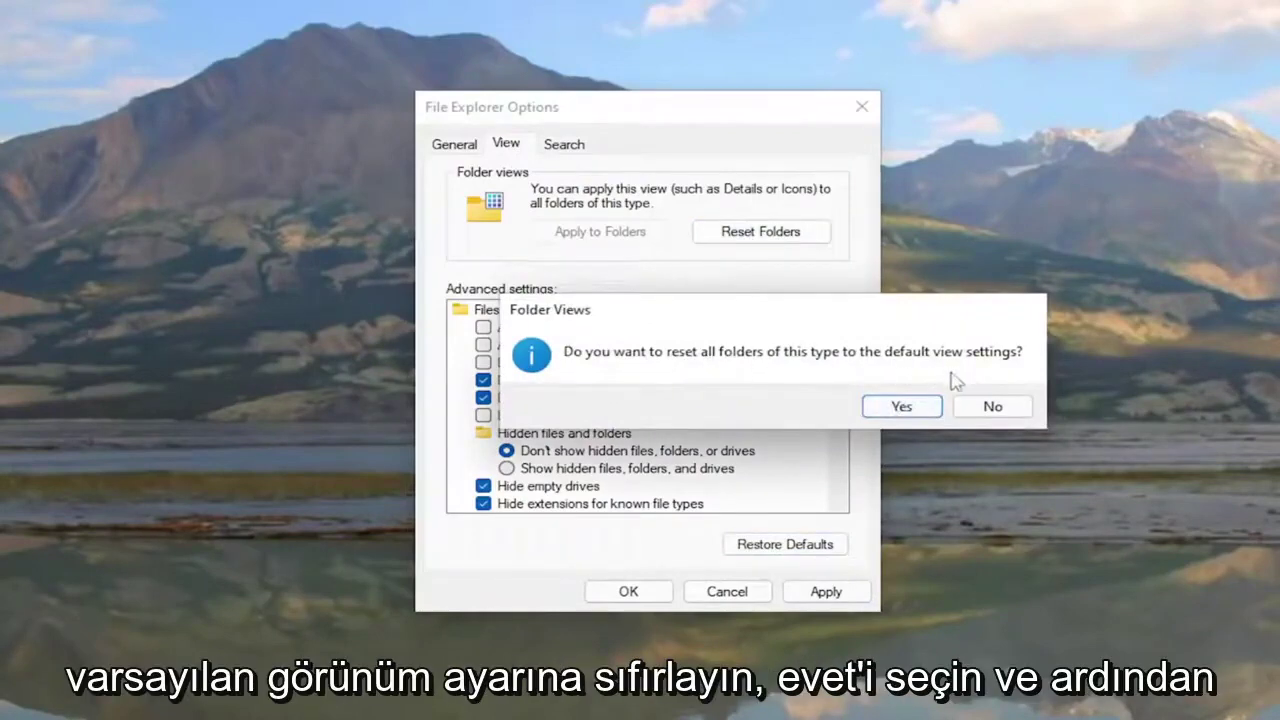
pyautogui.click(898, 406)
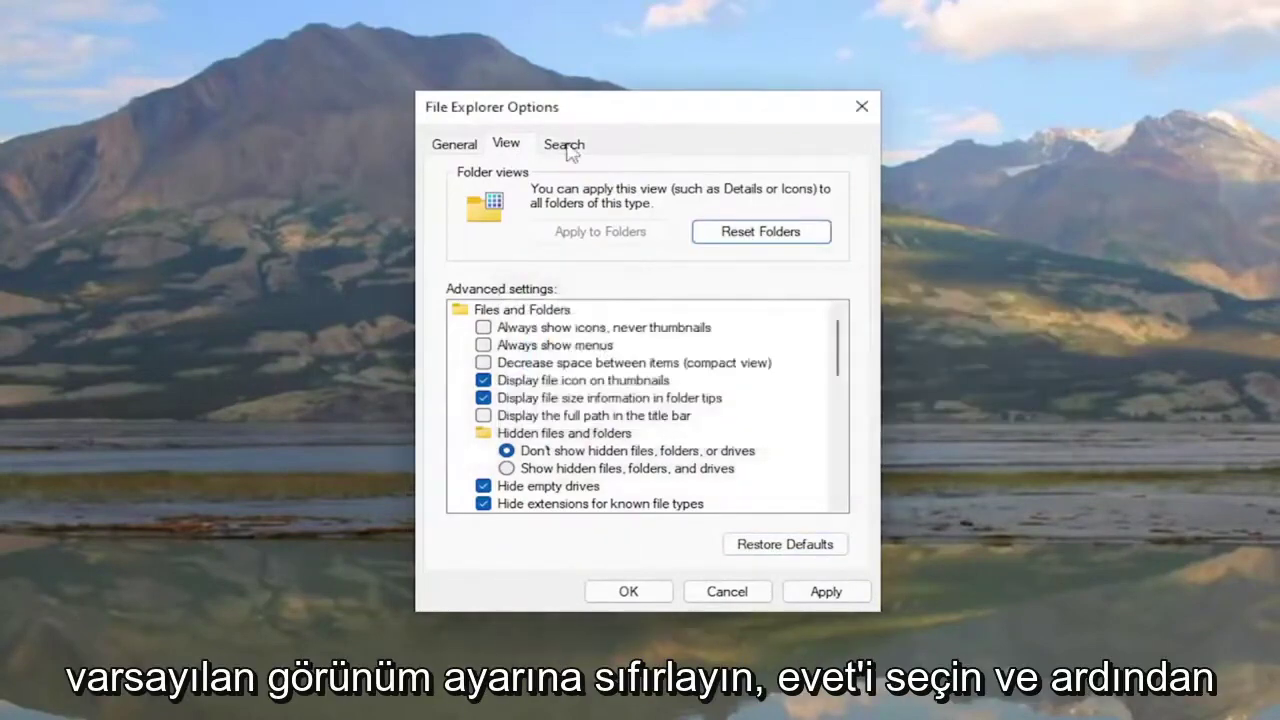
# Restore the default Search settings in File Explorer Options, apply the changes and close the dialog
pyautogui.click(568, 146)
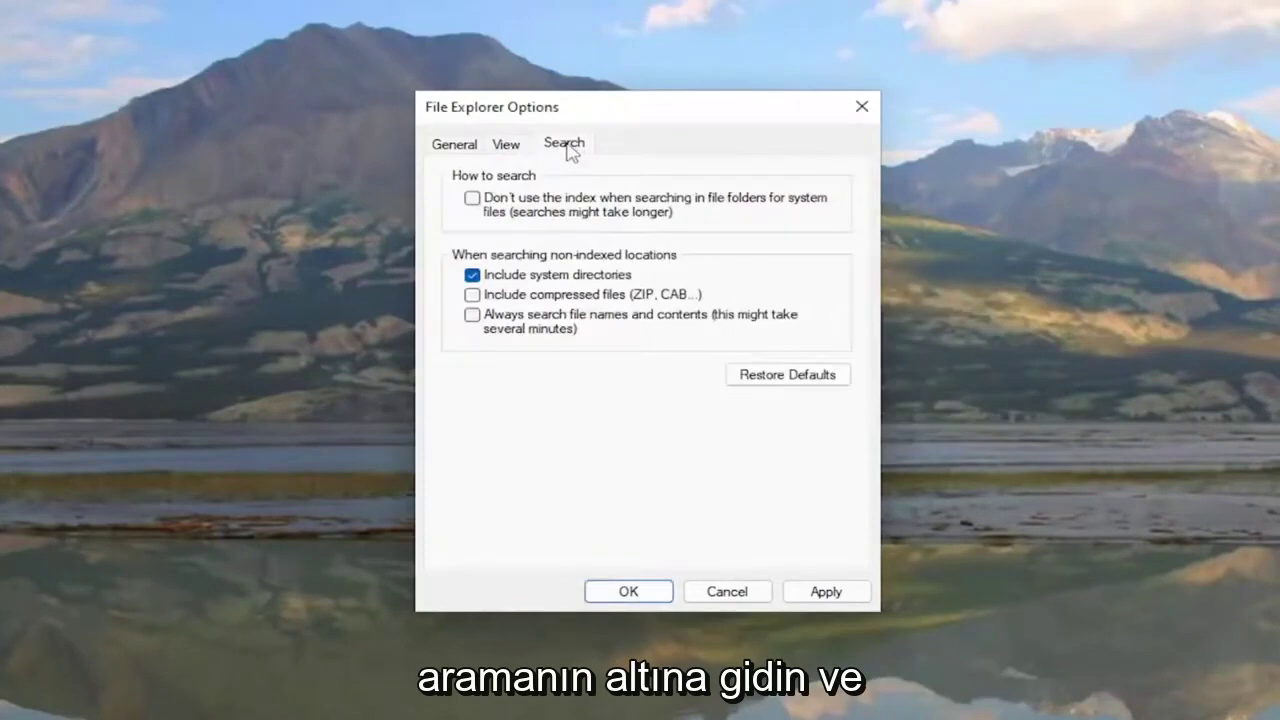
pyautogui.click(773, 379)
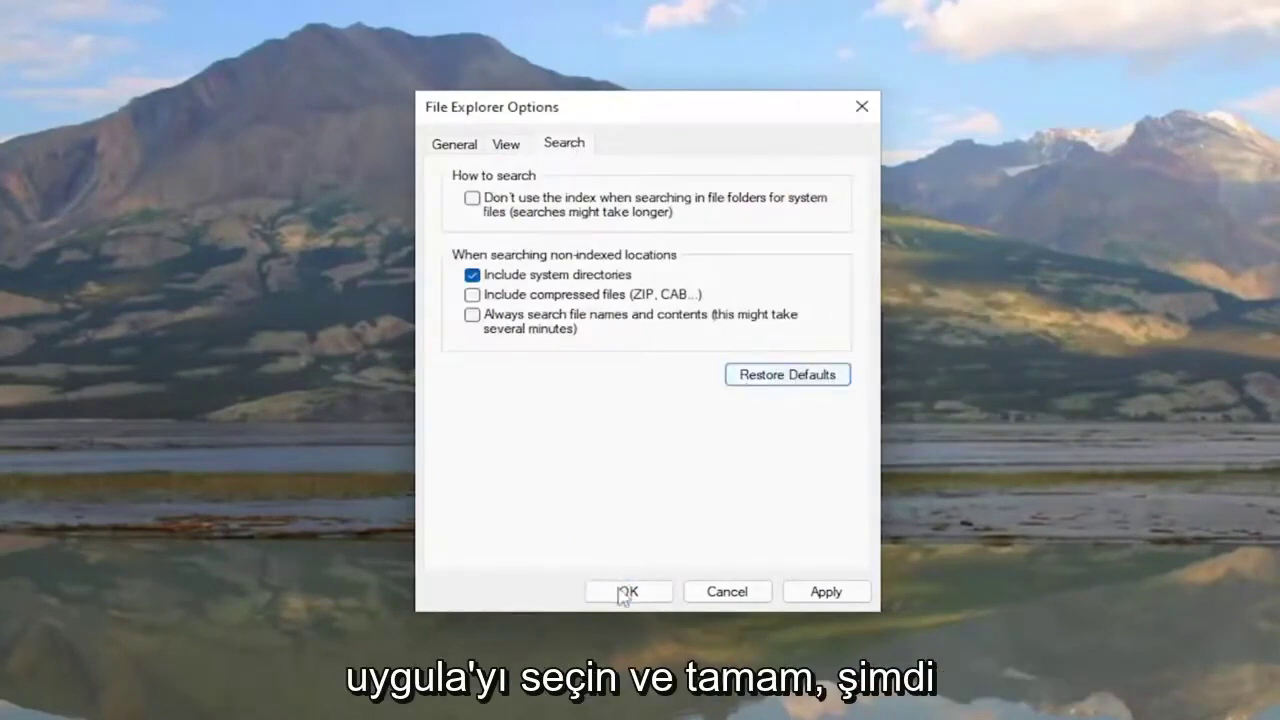
pyautogui.click(823, 596)
pyautogui.click(610, 591)
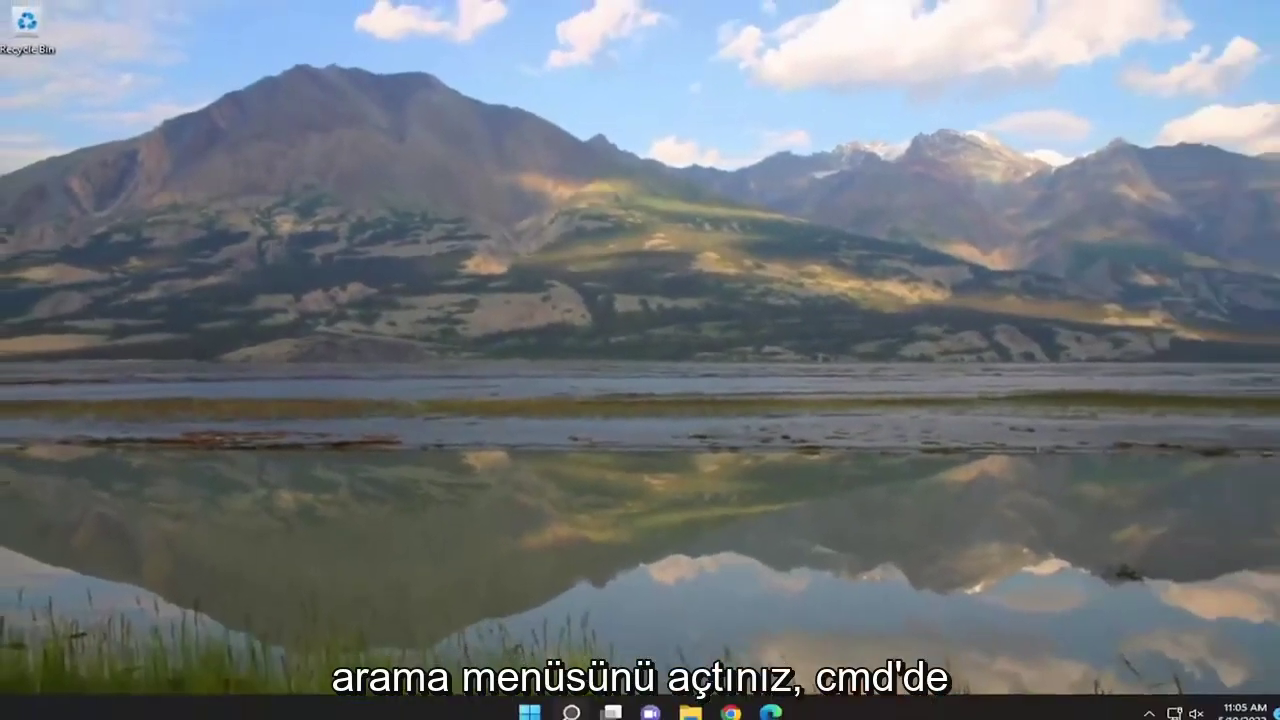
# Search Windows for cmd and open Command Prompt as administrator, allowing it to make changes to the device
pyautogui.click(566, 705)
pyautogui.write('cmd')
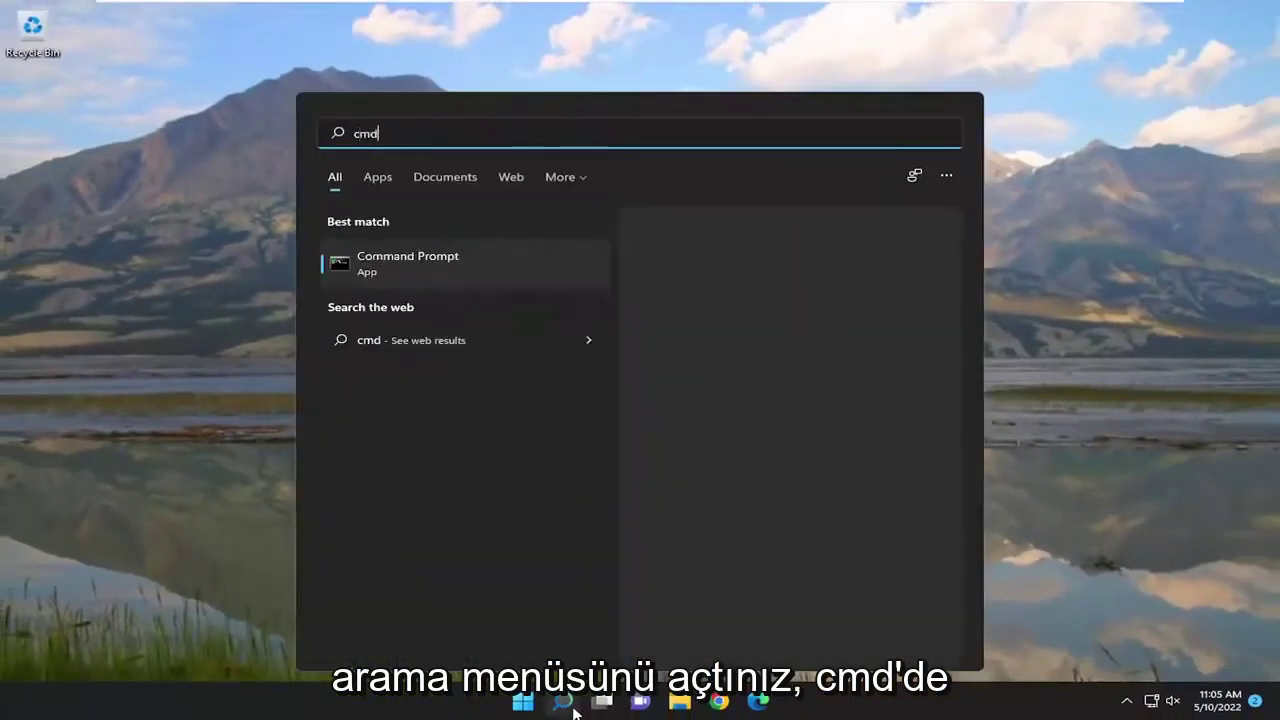
pyautogui.rightClick(412, 260)
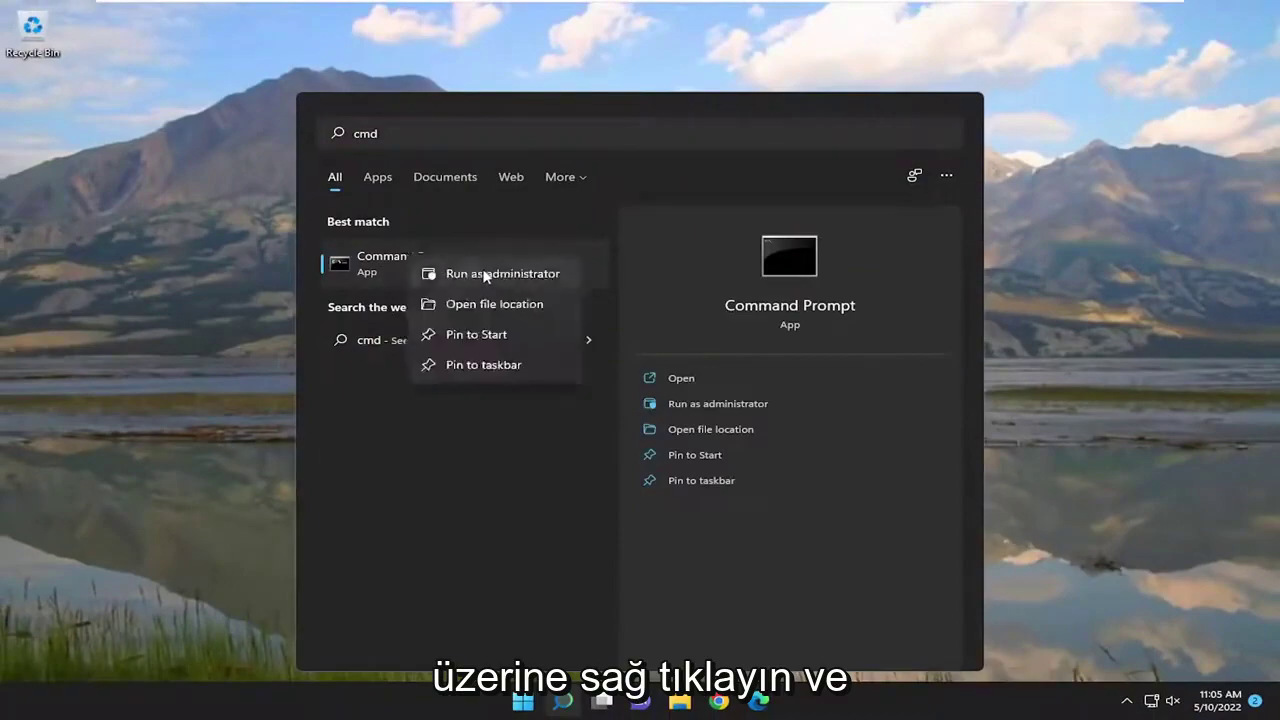
pyautogui.click(503, 275)
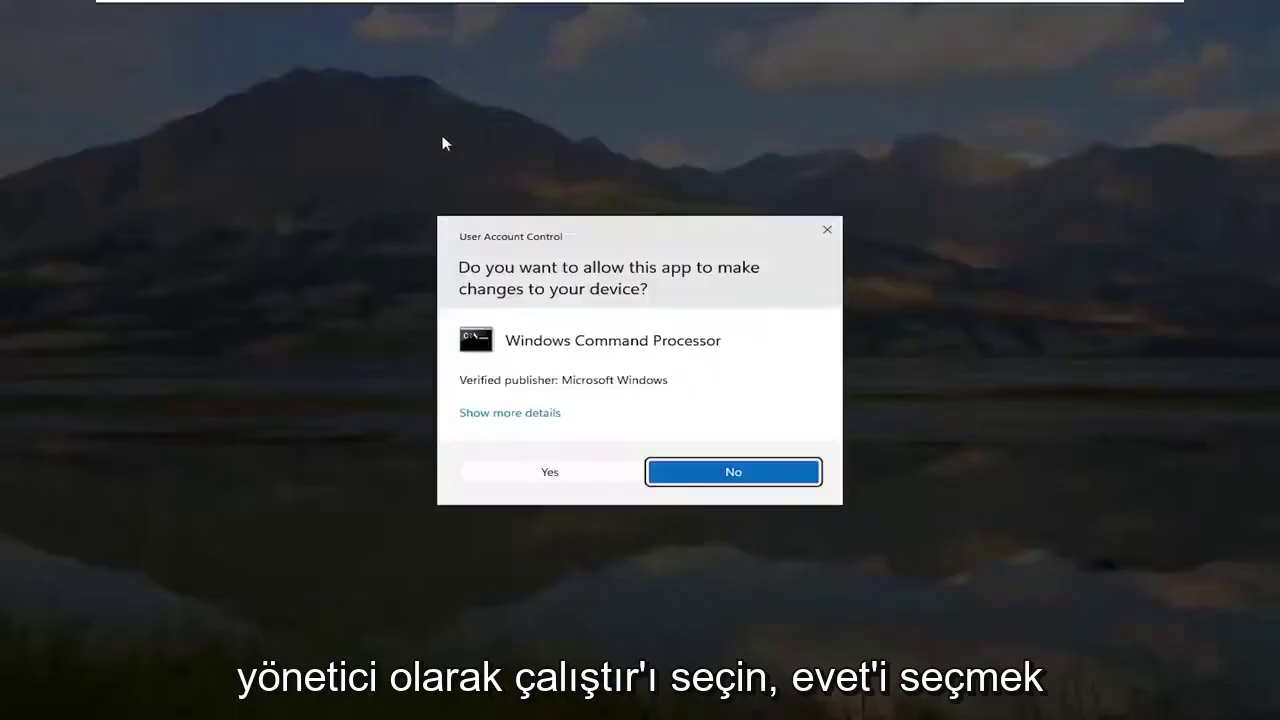
pyautogui.click(552, 472)
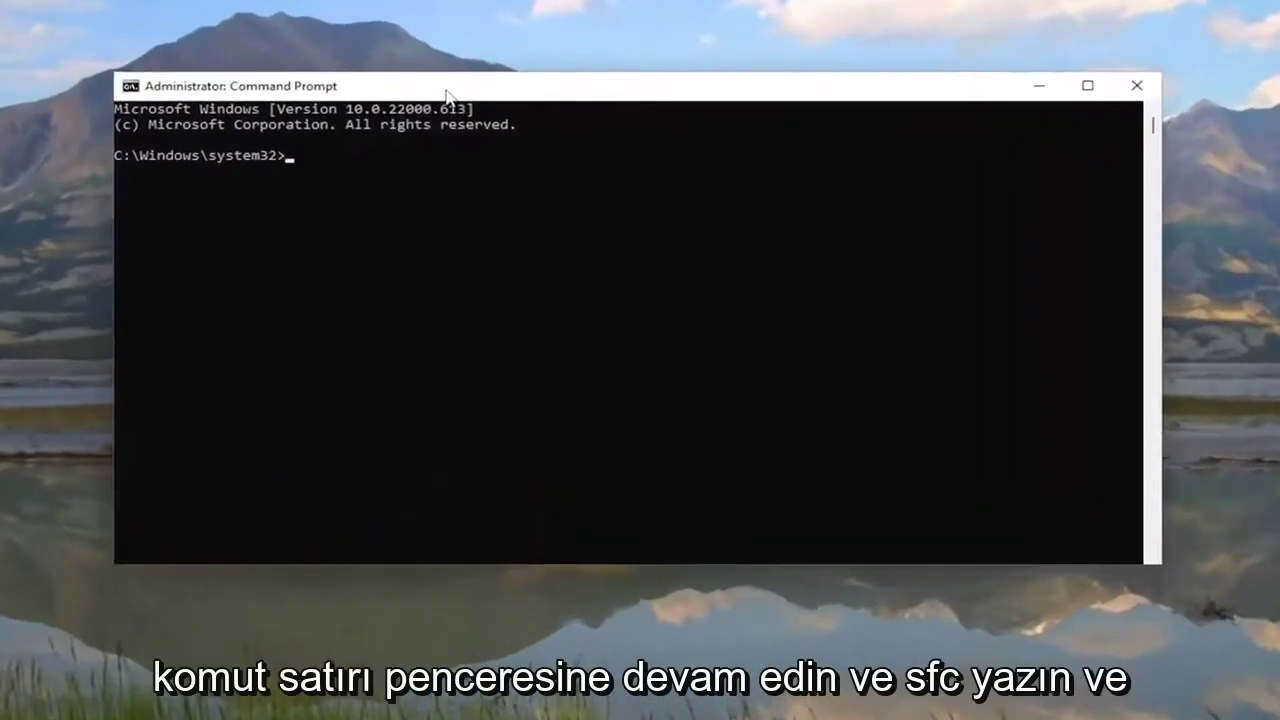
# Run a system file scan with sfc /scannow, let it finish and close Command Prompt
pyautogui.write('sfc /')
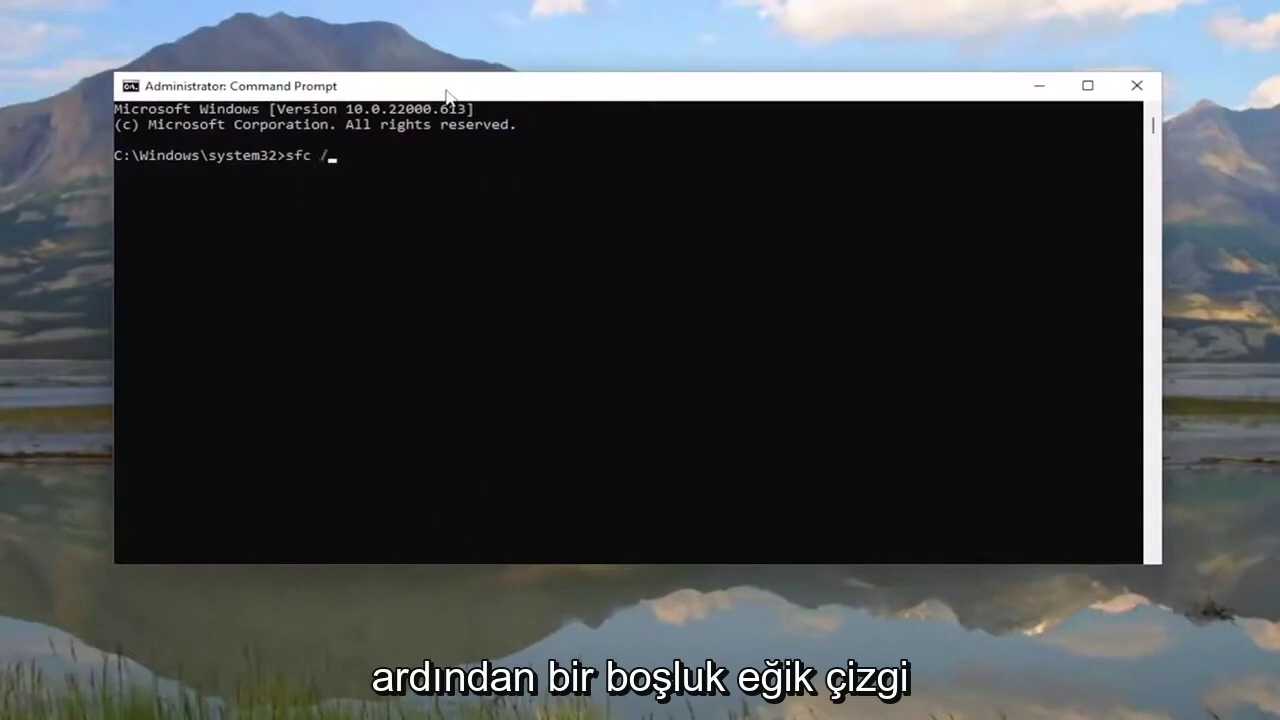
pyautogui.write('scannow')
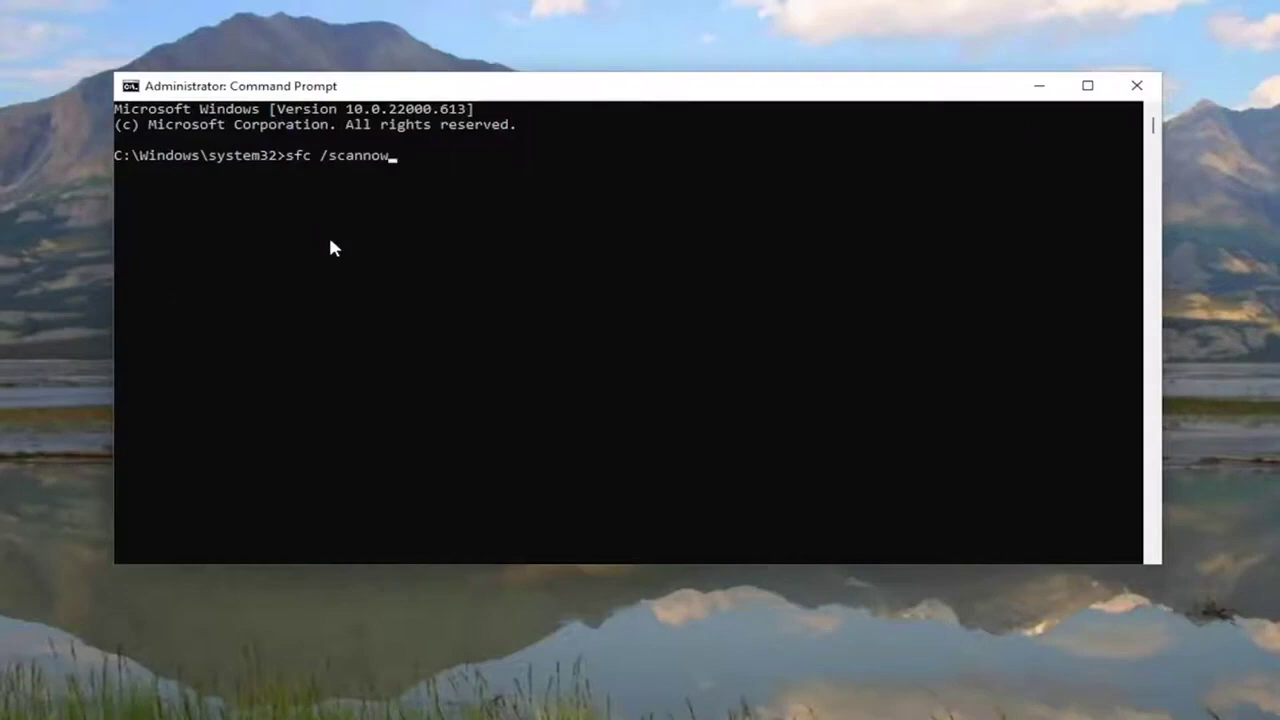
pyautogui.press('Return')
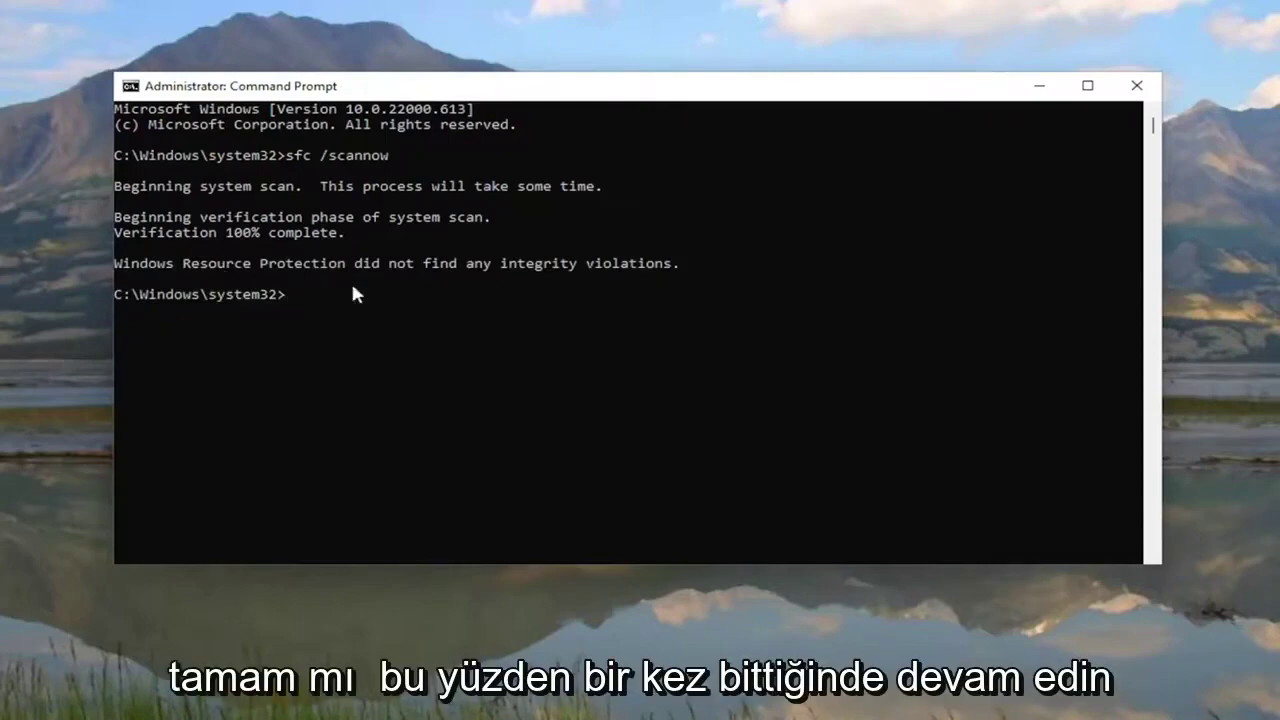
pyautogui.click(1136, 85)
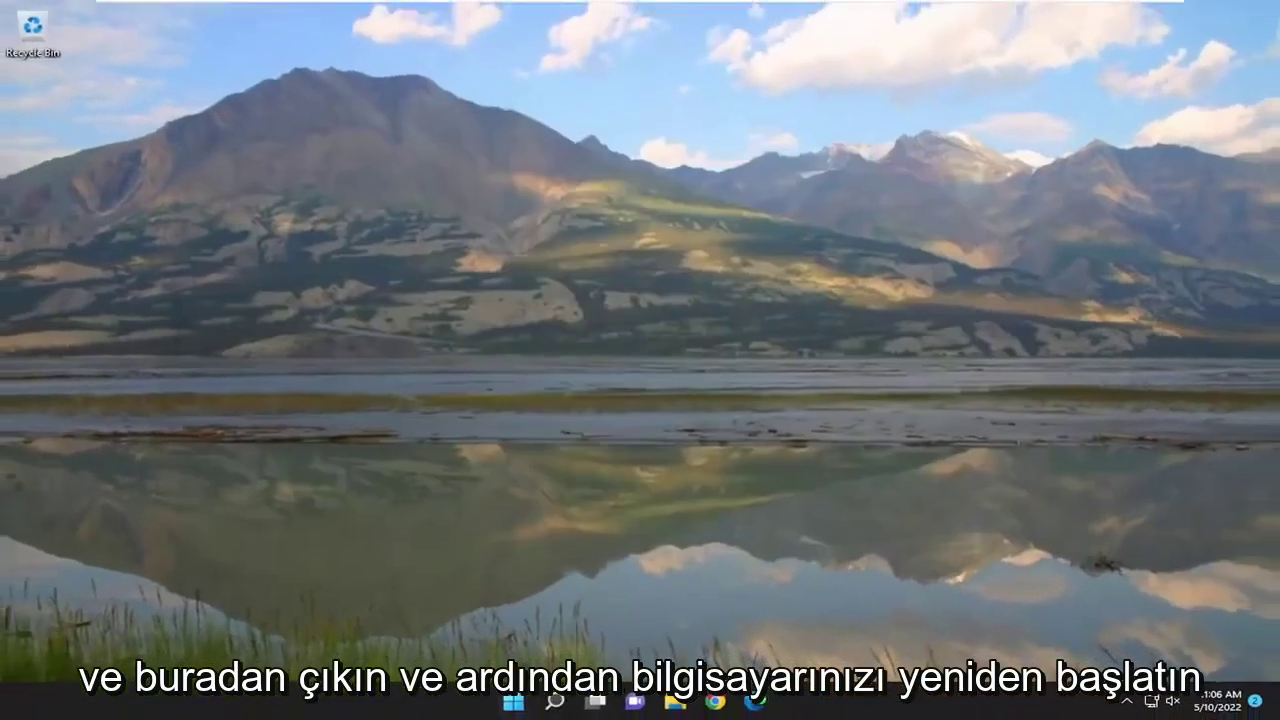
# Restart the computer
pyautogui.rightClick(522, 705)
pyautogui.moveTo(614, 634)
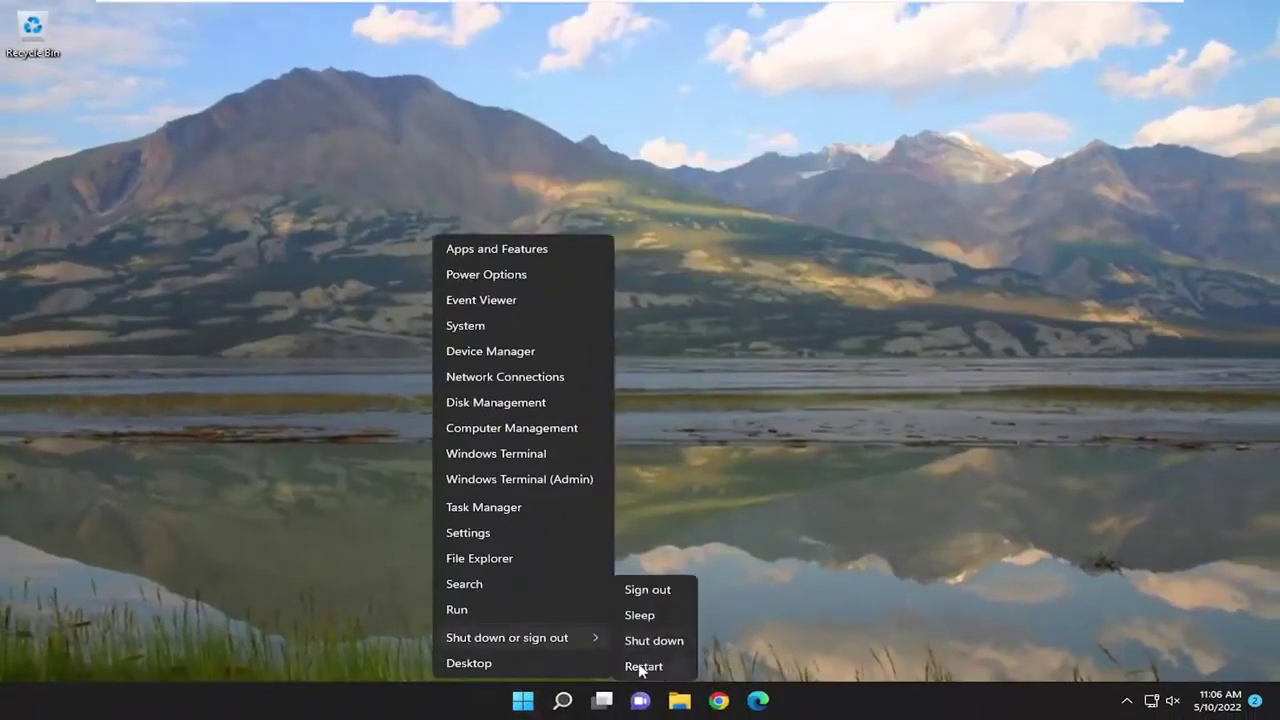
pyautogui.click(643, 666)
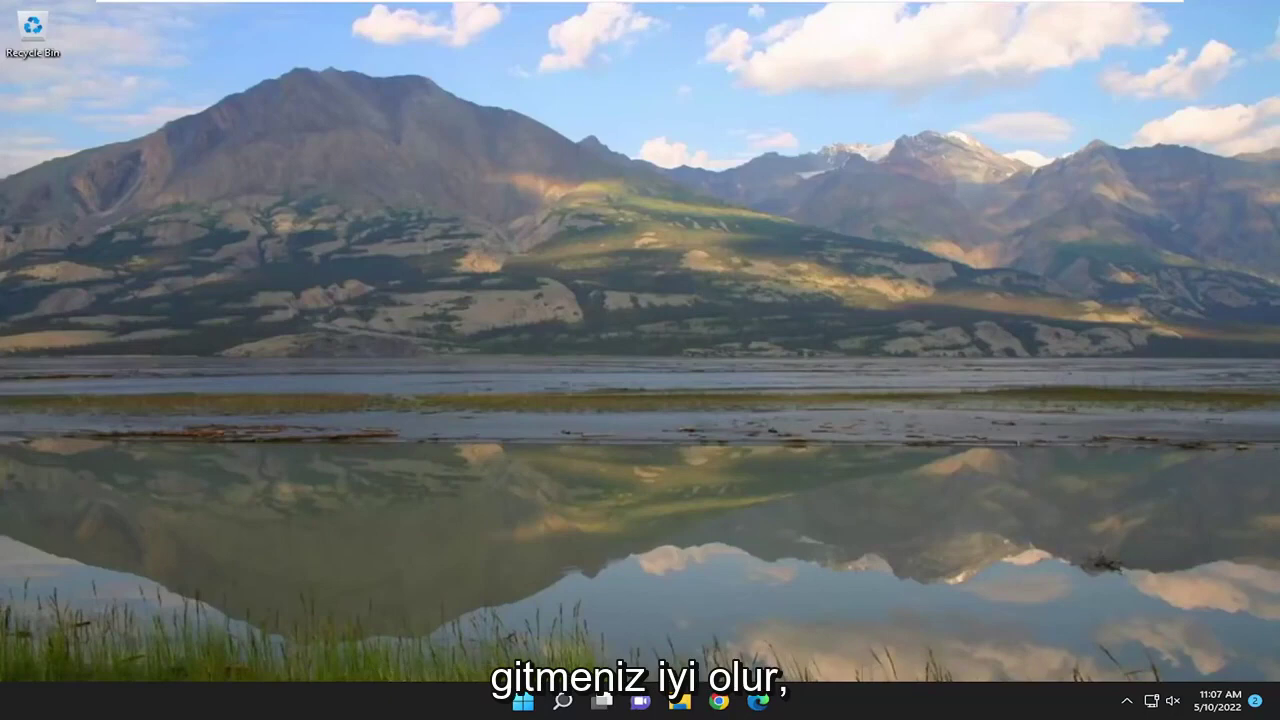
# Search Windows for file, open File Explorer to check that it works, and close its window
pyautogui.click(563, 702)
pyautogui.write('file')
pyautogui.press('Return')
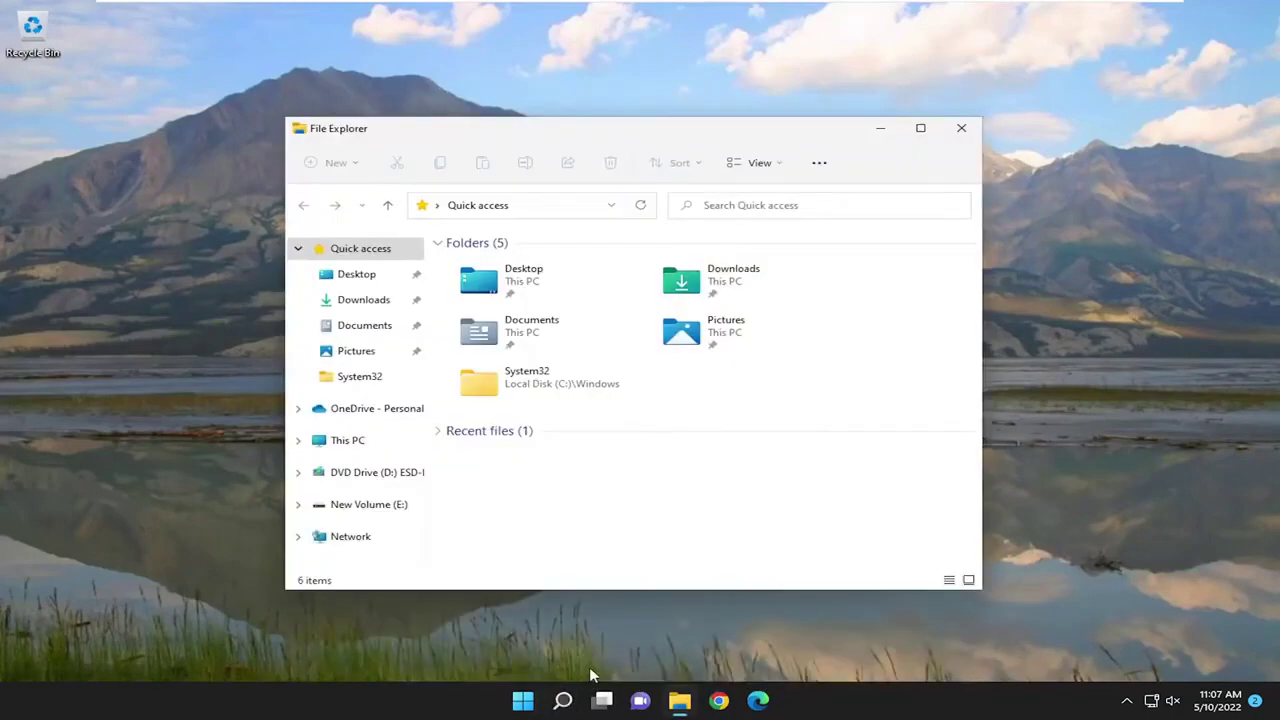
pyautogui.moveTo(533, 138); pyautogui.dragTo(588, 130)
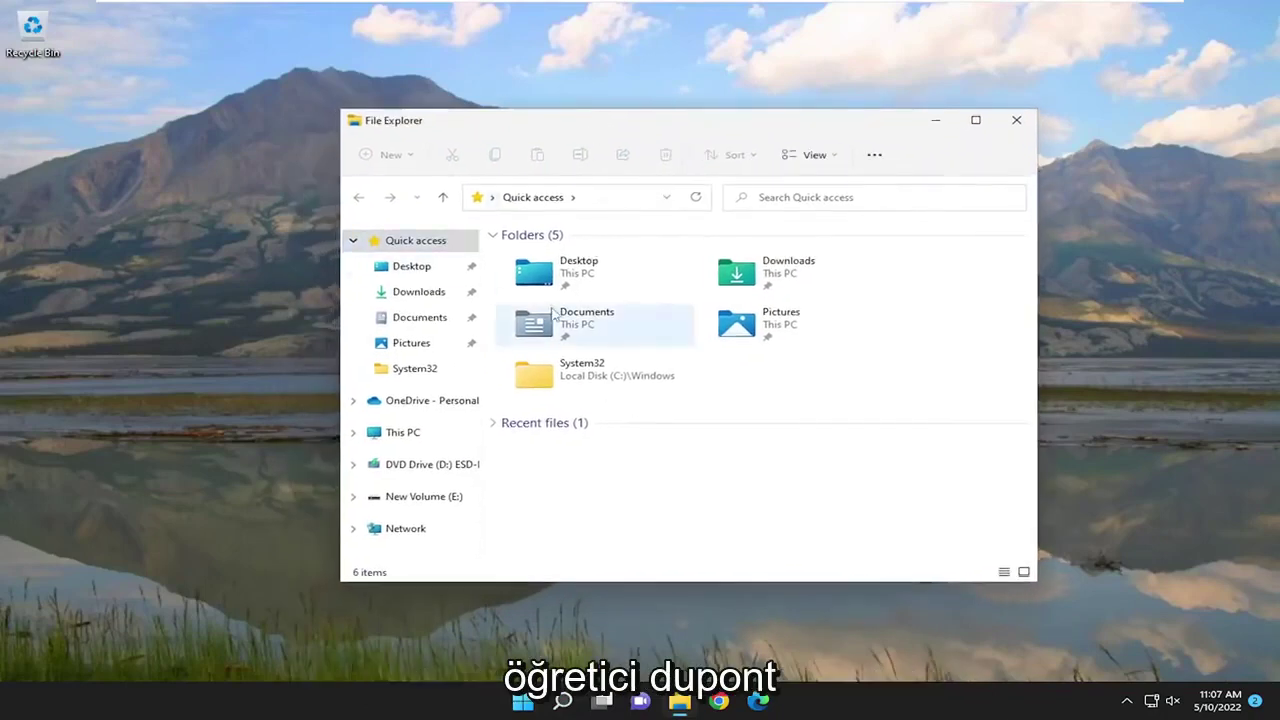
pyautogui.click(1014, 124)
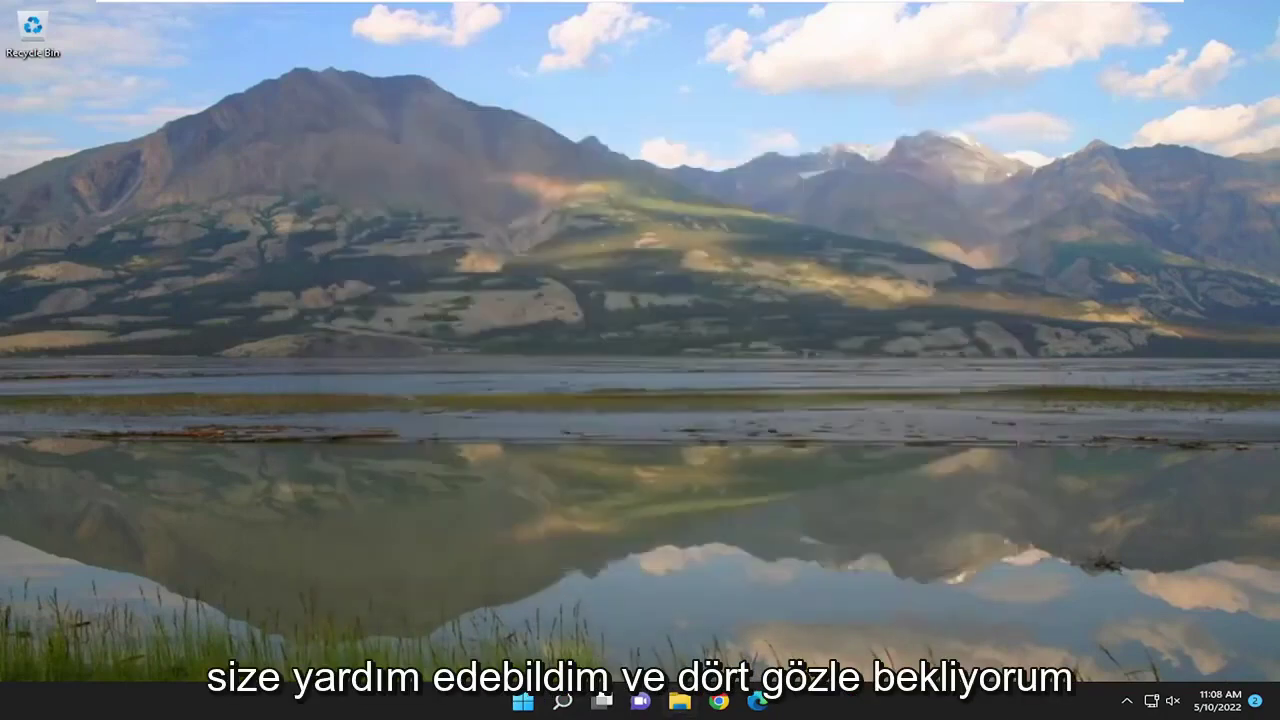